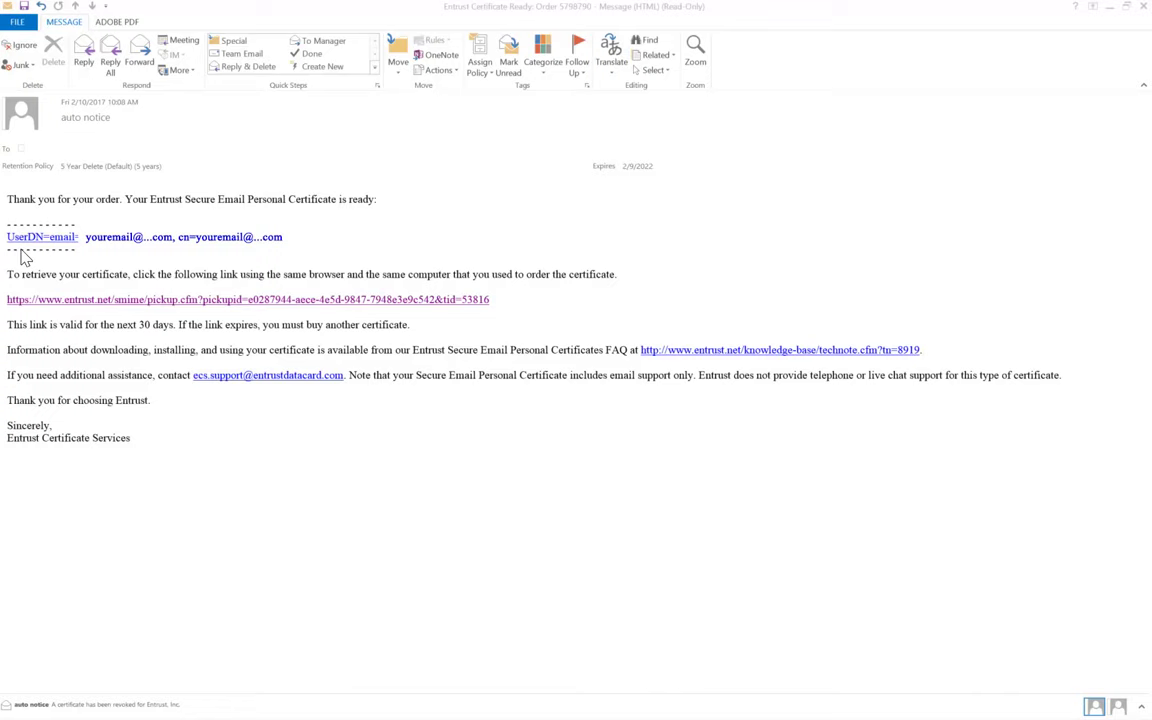
Step: Open the Entrust certificate pickup link from the email in a maximized Internet Explorer window
{"action": "left_click_drag", "start_coordinate": [24, 255], "coordinate": [55, 256]}
{"action": "left_click", "coordinate": [50, 299]}
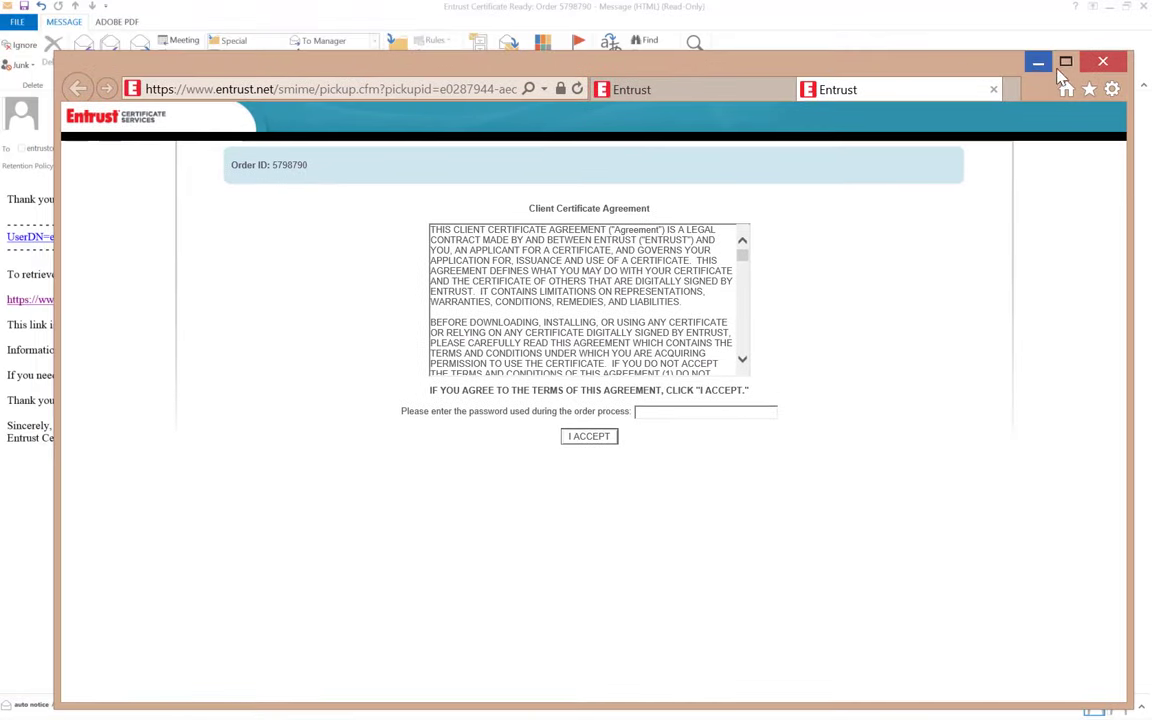
{"action": "left_click", "coordinate": [1063, 57]}
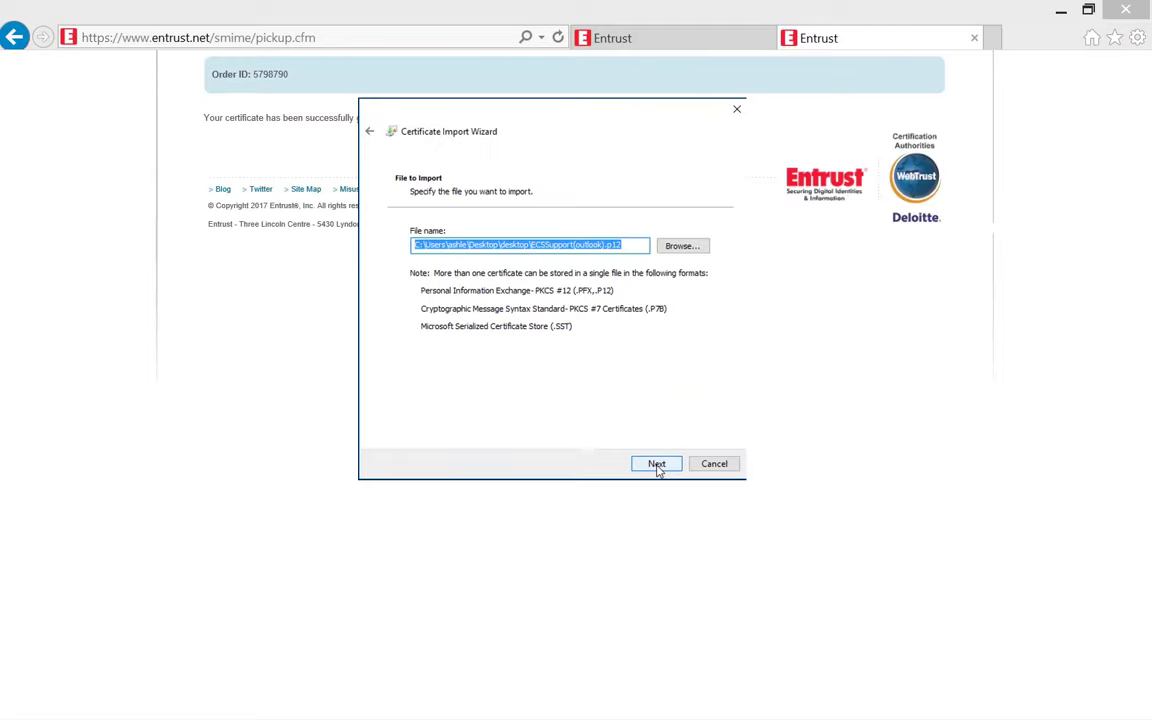
Step: Import the .p12 certificate file with its private key password, marking the key as exportable
{"action": "left_click", "coordinate": [656, 464]}
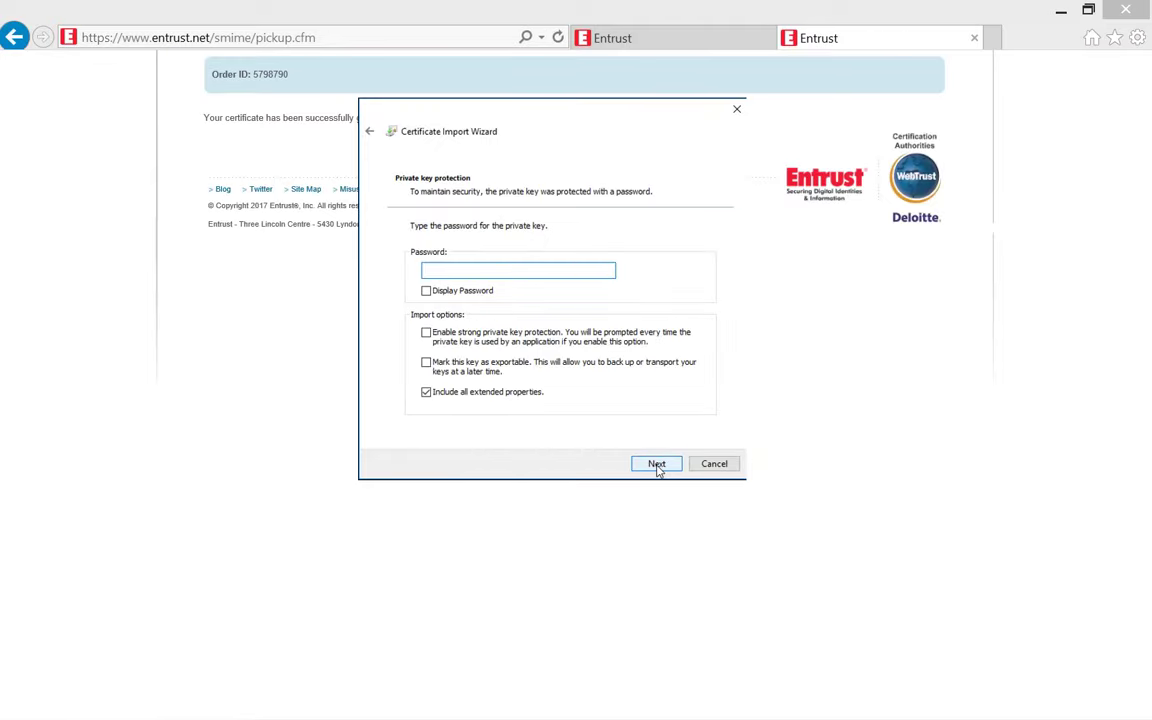
{"action": "type", "text": "***********"}
{"action": "left_click", "coordinate": [426, 363]}
{"action": "left_click", "coordinate": [655, 465]}
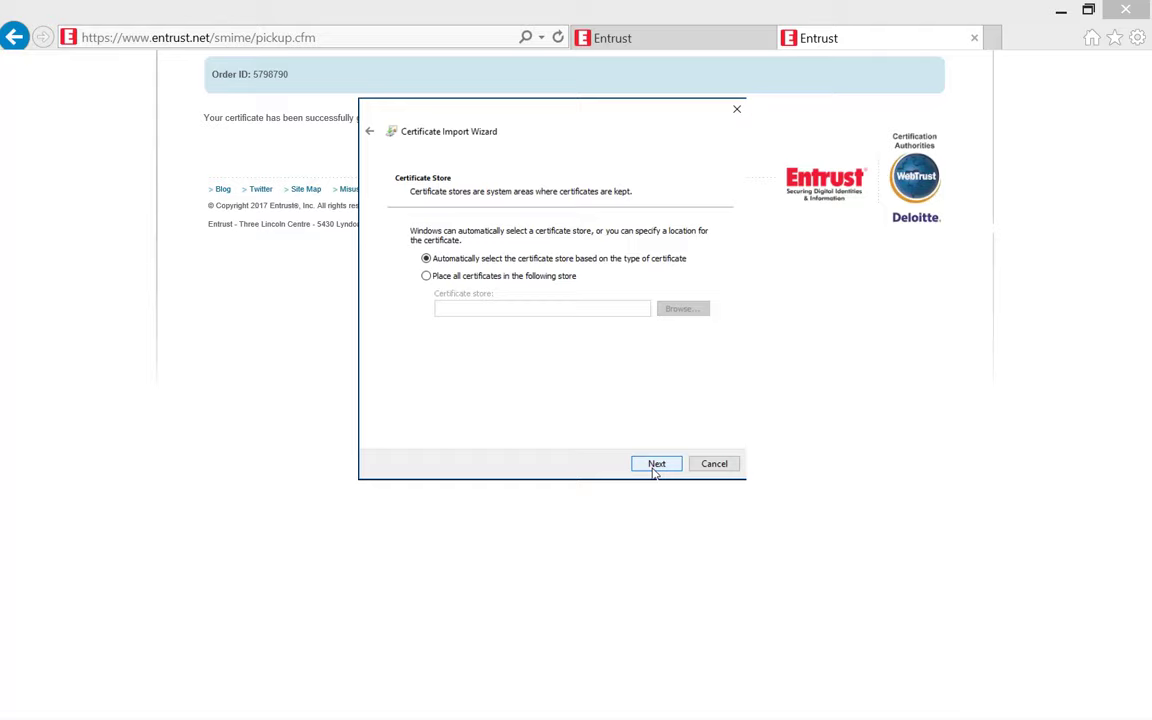
Step: Complete the import into an automatically selected certificate store and dismiss the success notice
{"action": "left_click", "coordinate": [655, 465]}
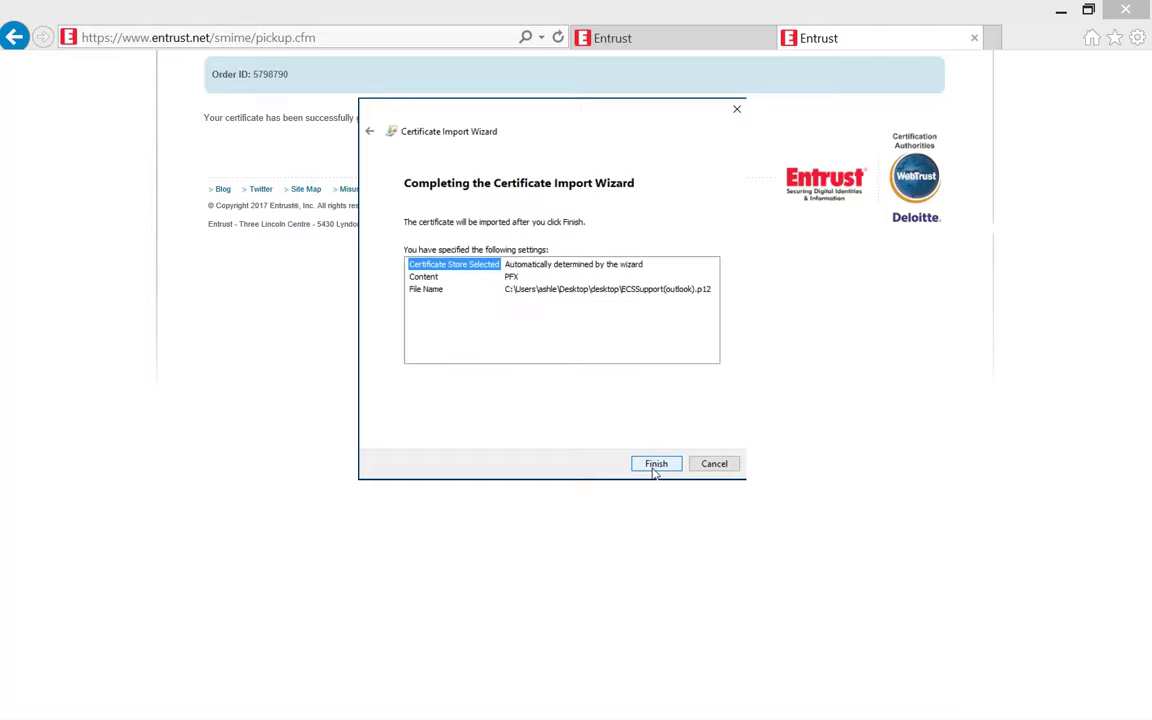
{"action": "left_click", "coordinate": [654, 468]}
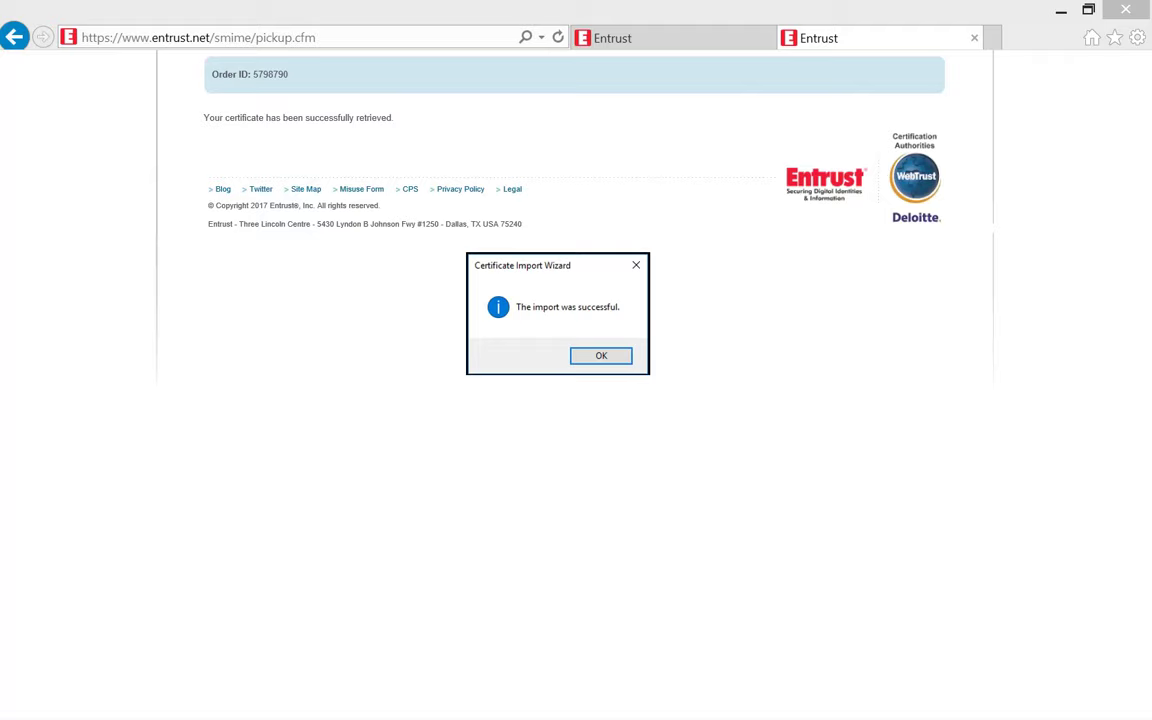
{"action": "left_click", "coordinate": [606, 358]}
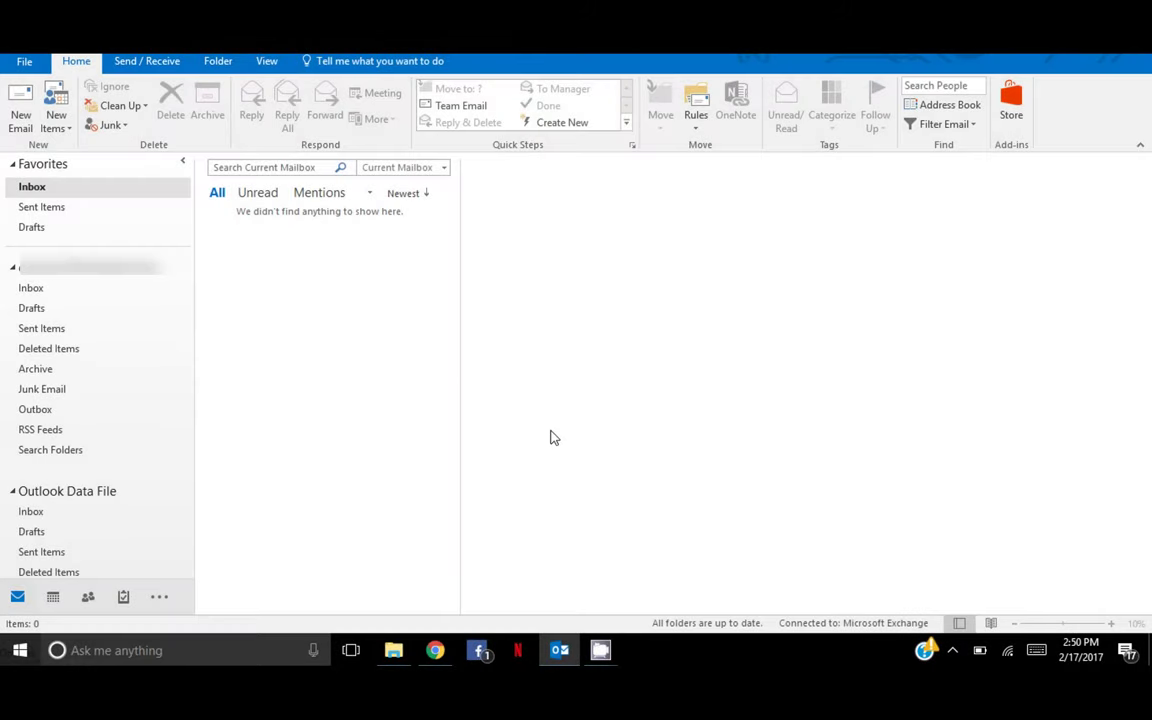
Step: Go to File > Options > Trust Center Settings and show the Email Security page
{"action": "left_click", "coordinate": [34, 64]}
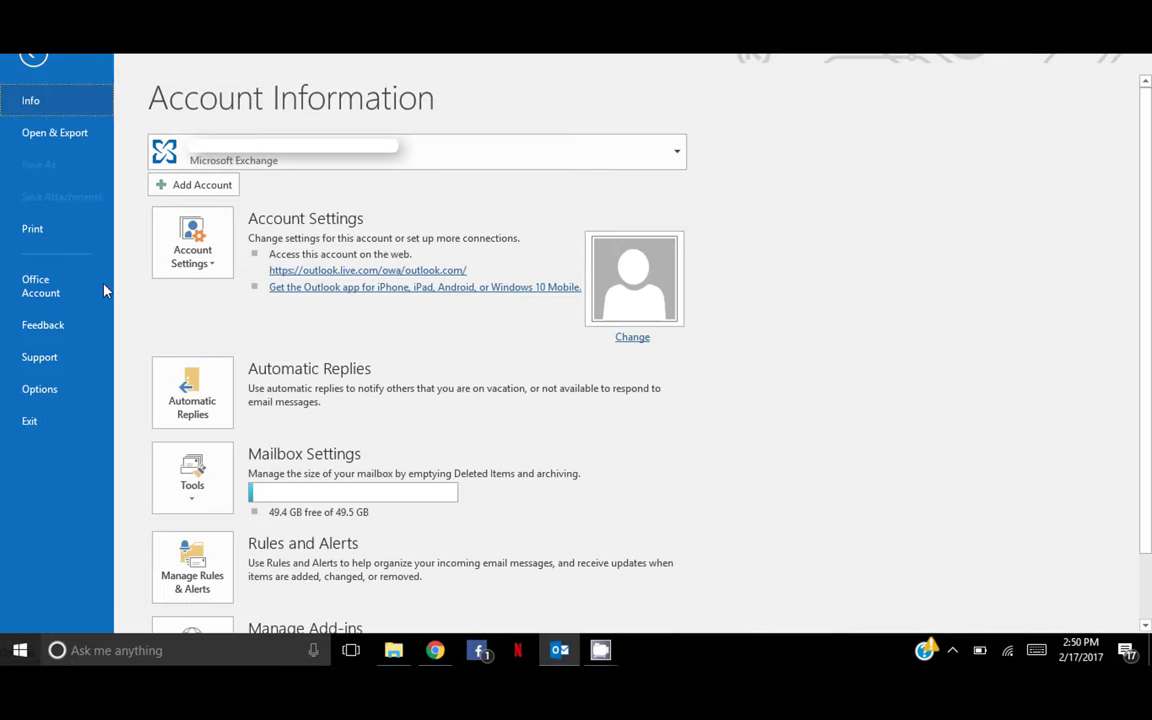
{"action": "left_click", "coordinate": [71, 403]}
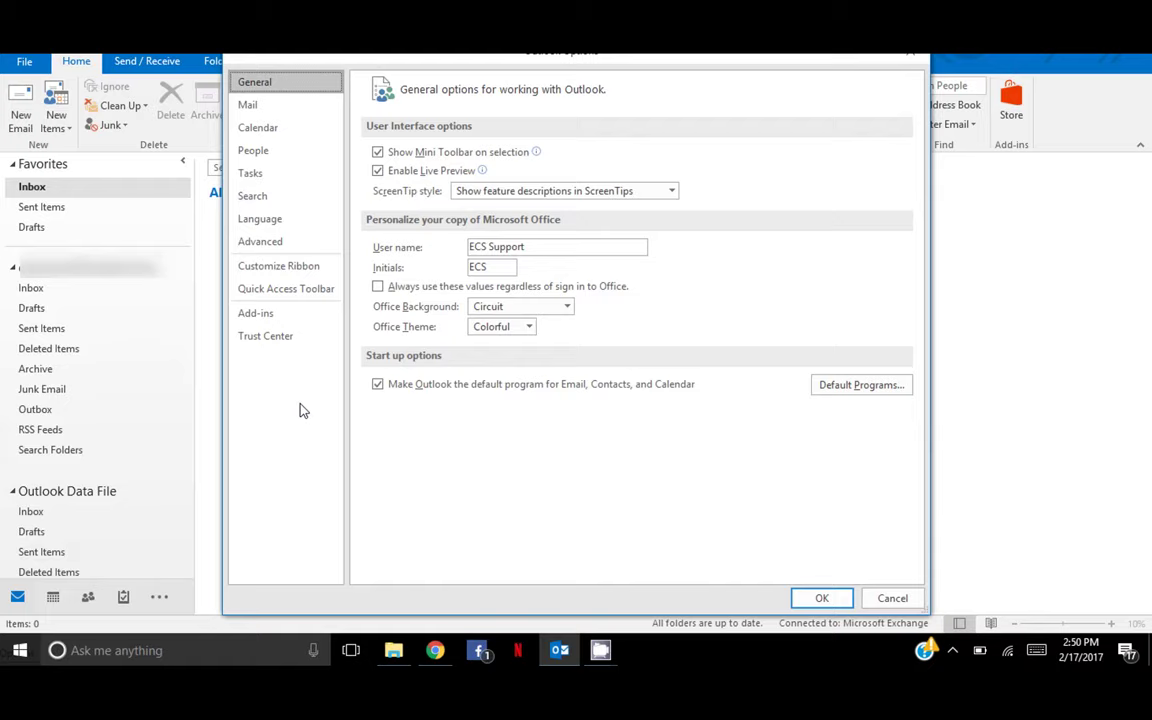
{"action": "left_click", "coordinate": [295, 338]}
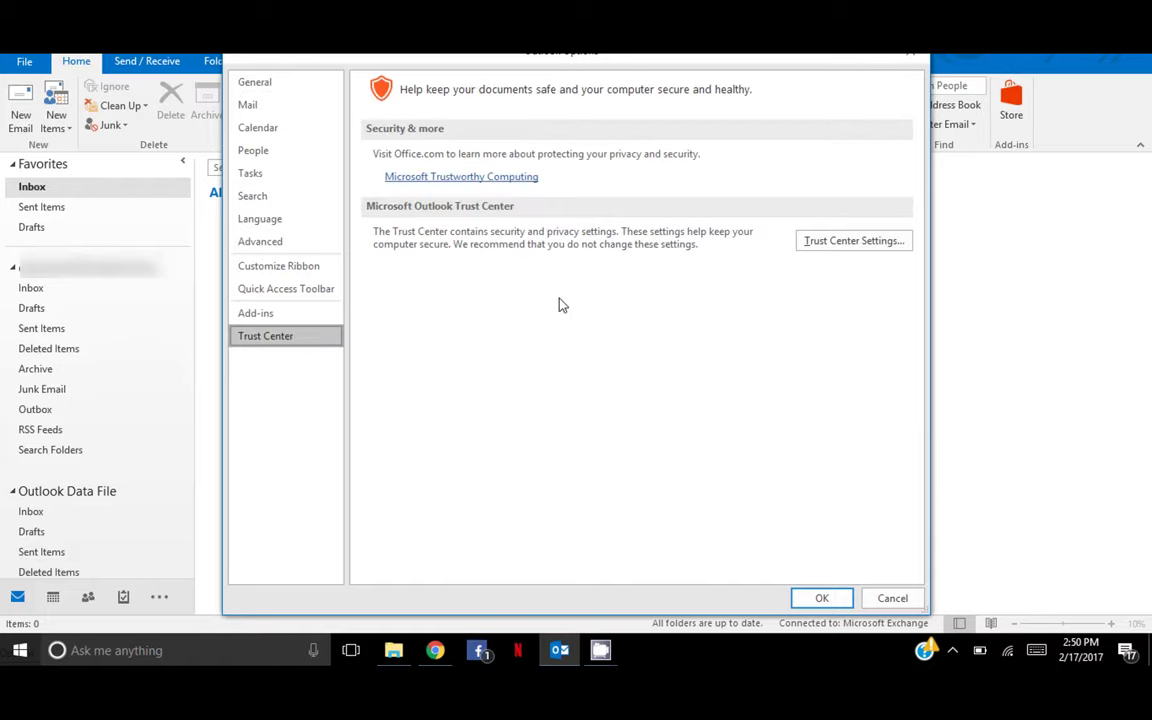
{"action": "left_click", "coordinate": [849, 241]}
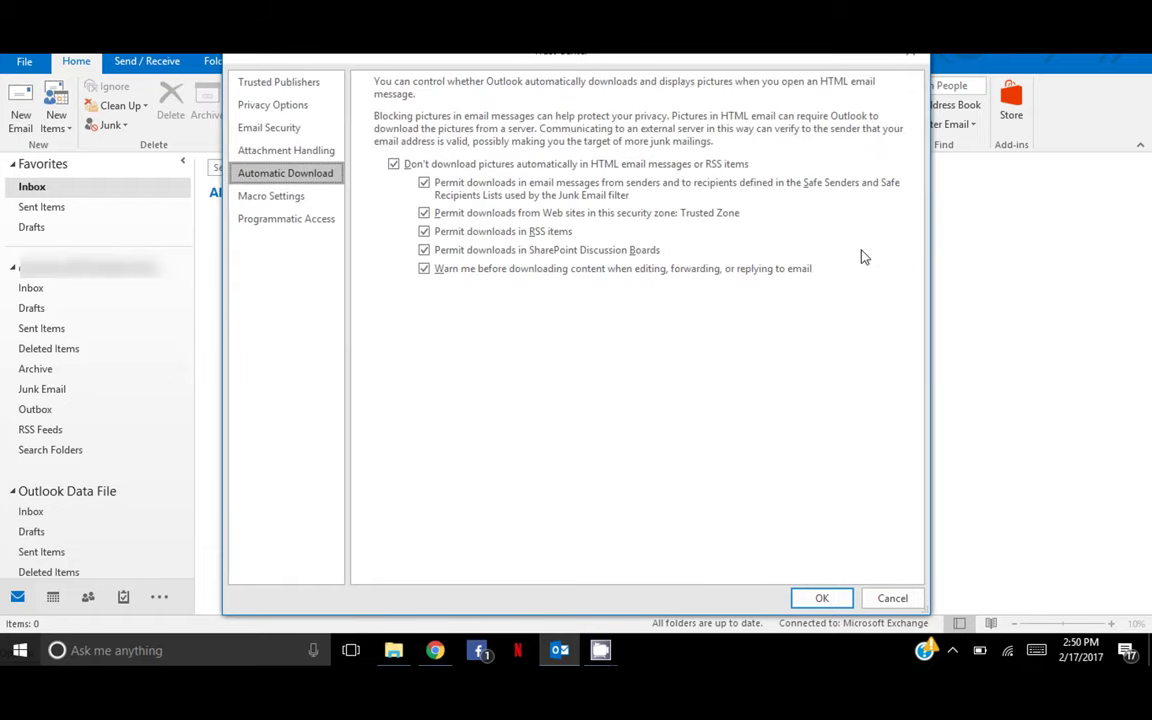
{"action": "left_click", "coordinate": [338, 133]}
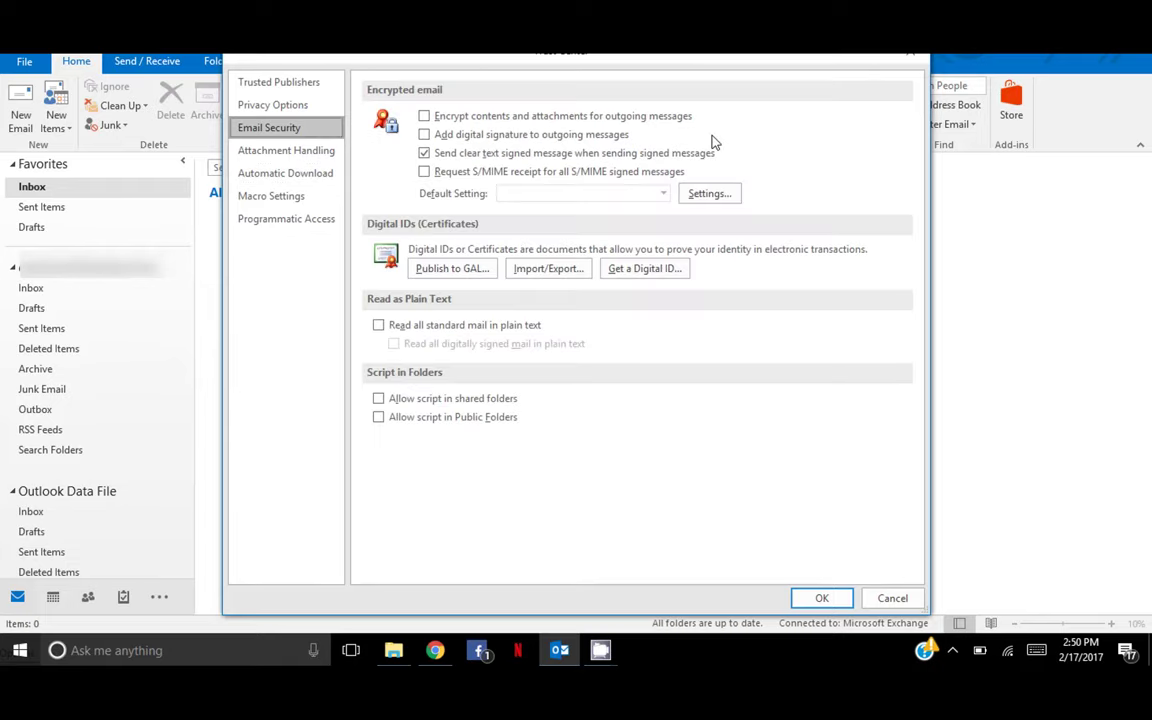
Step: Create default security setting 'My S/MIME certificate' with the Entrust certificate, then close Trust Center and Options
{"action": "left_click", "coordinate": [708, 194]}
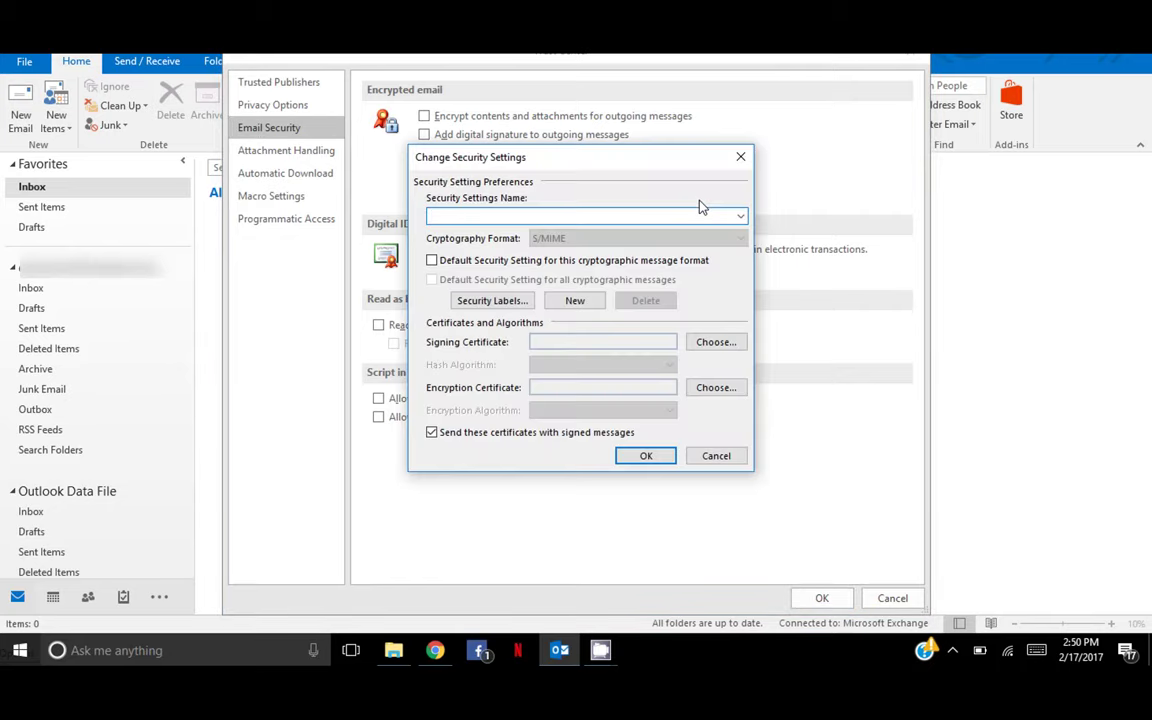
{"action": "type", "text": "My S/MIME certificate"}
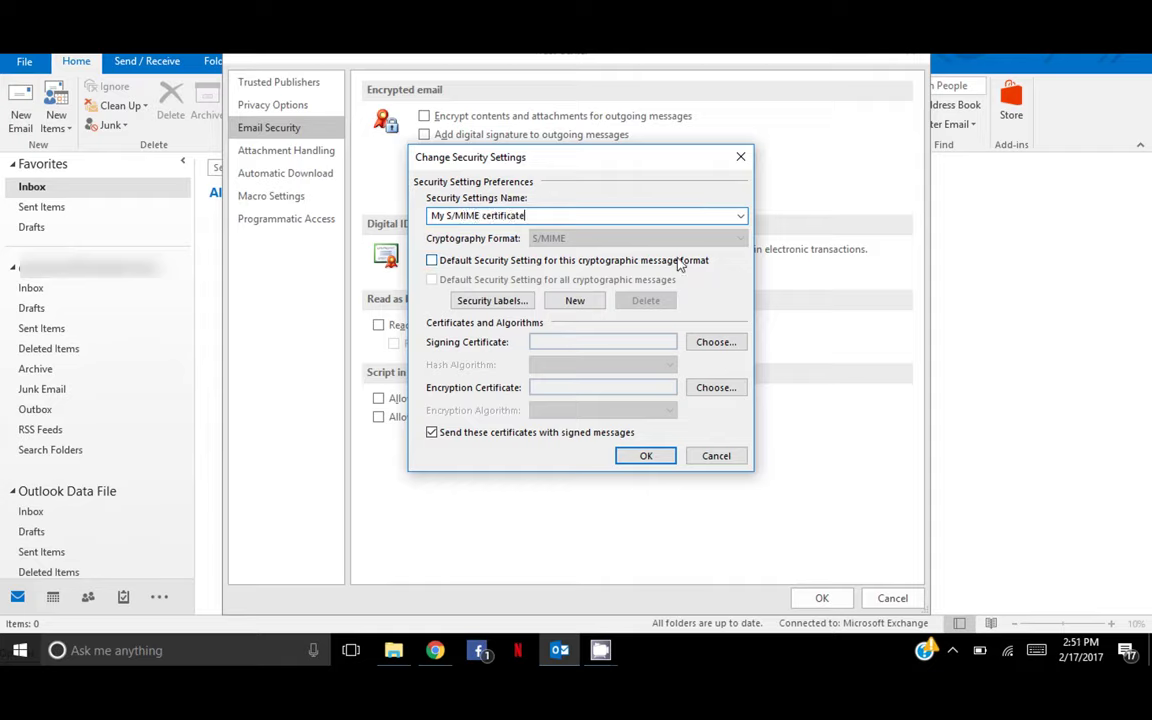
{"action": "left_click", "coordinate": [638, 262]}
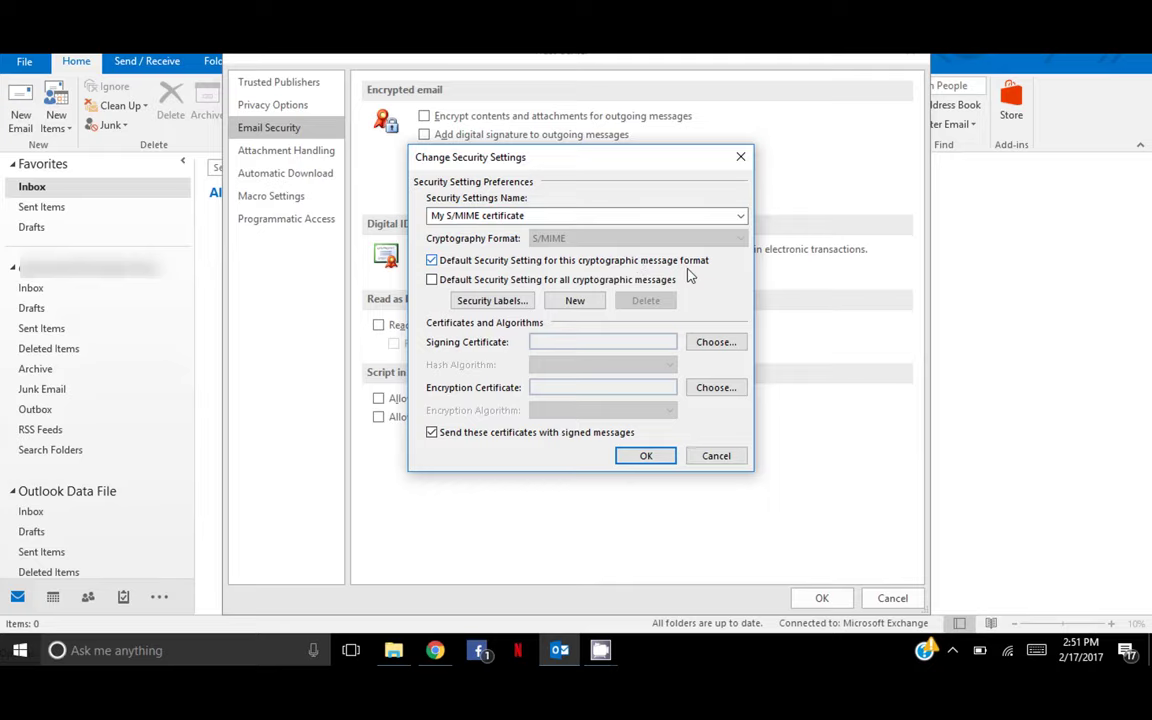
{"action": "left_click", "coordinate": [716, 343]}
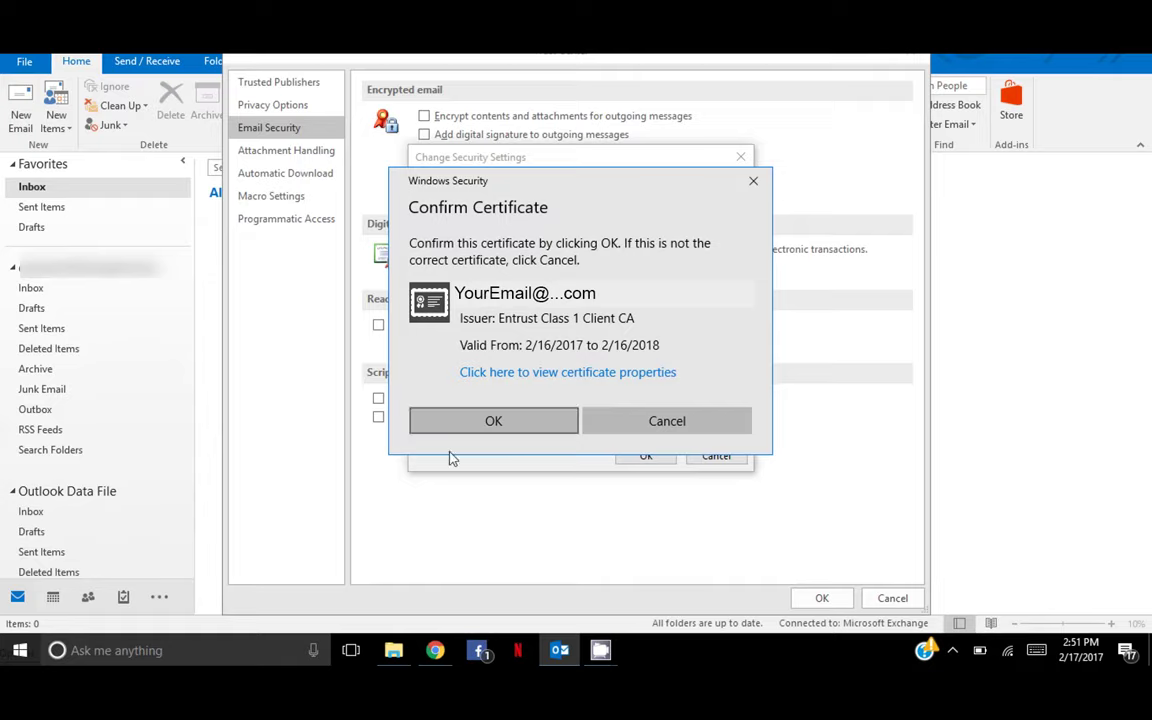
{"action": "left_click", "coordinate": [476, 428]}
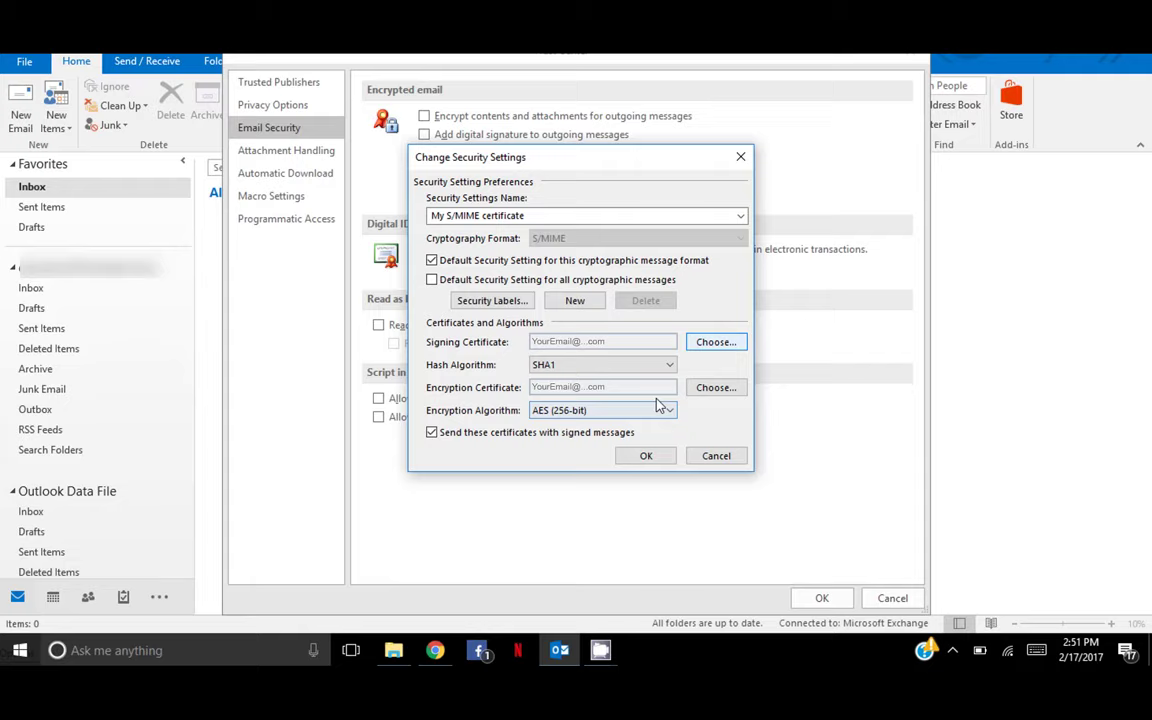
{"action": "left_click", "coordinate": [647, 456]}
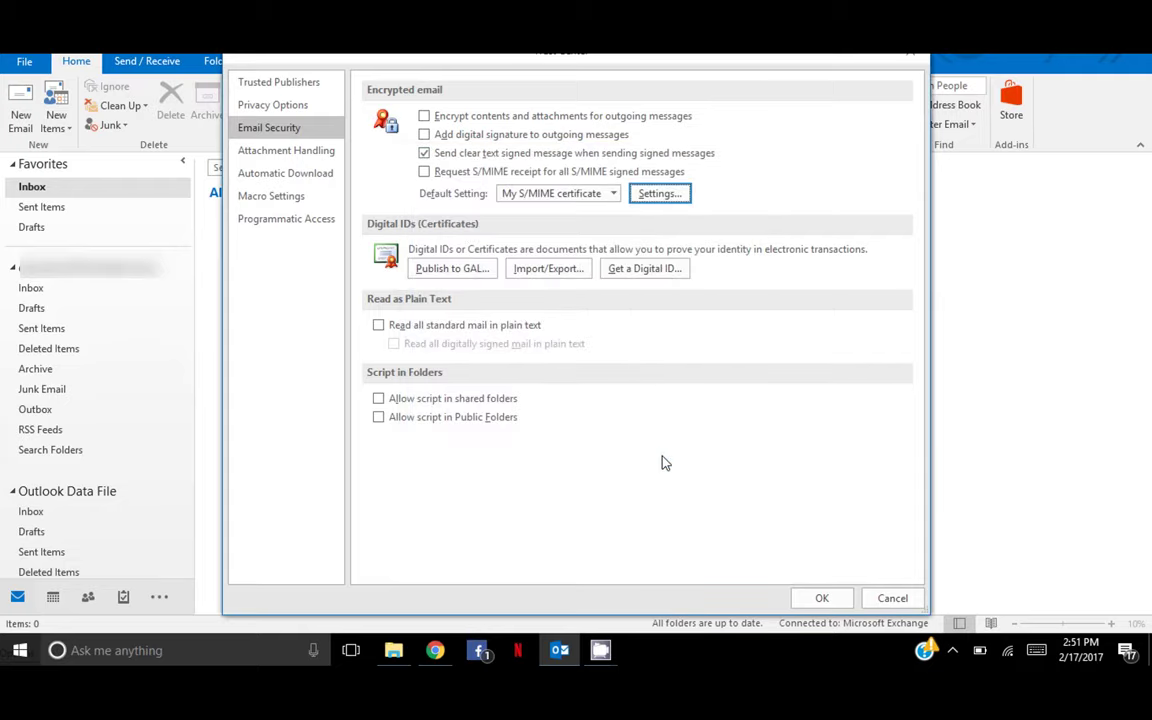
{"action": "left_click", "coordinate": [821, 598]}
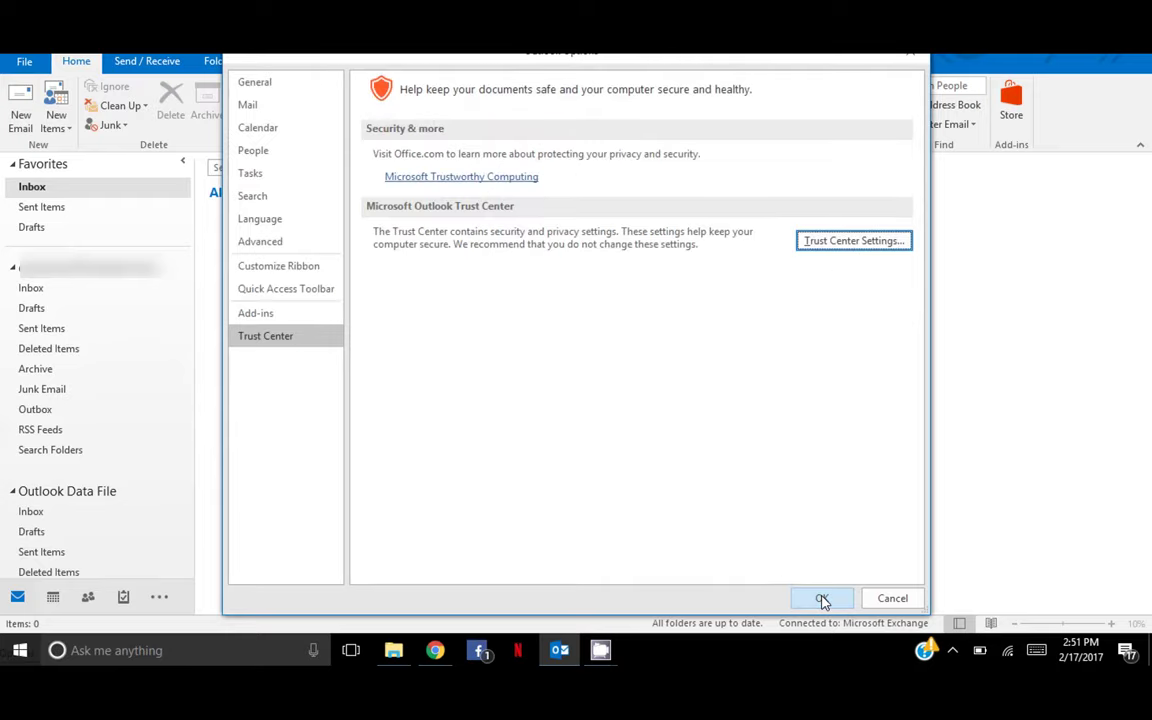
{"action": "left_click", "coordinate": [821, 598]}
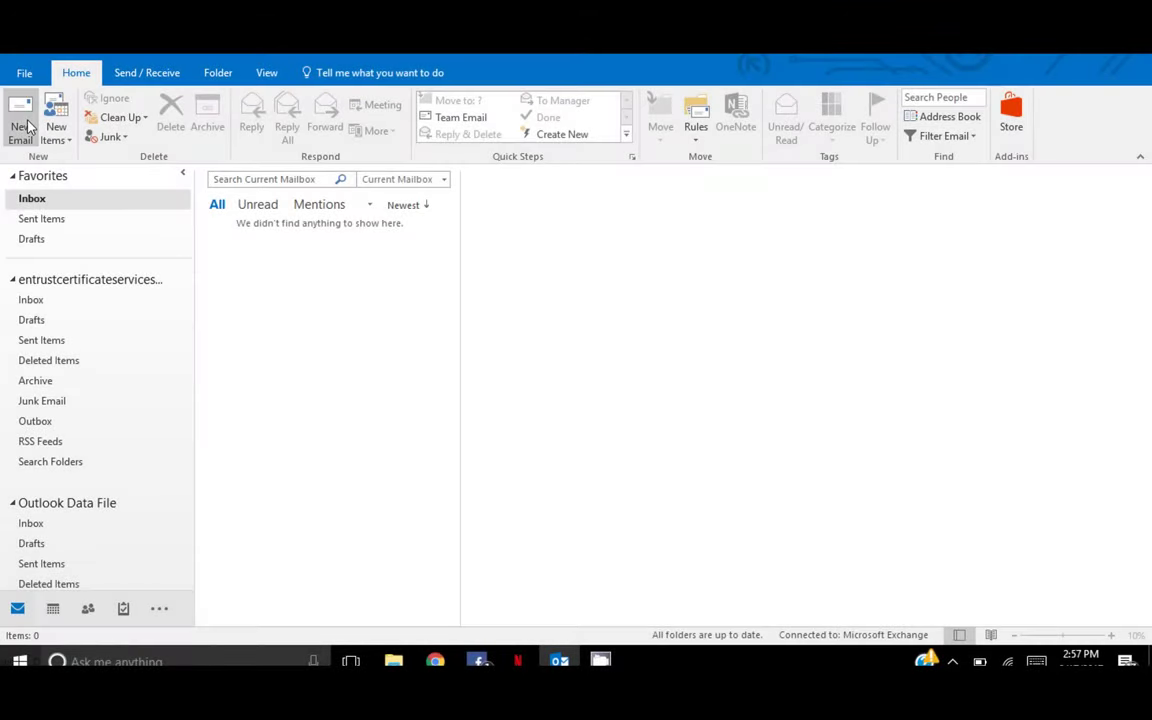
Step: Start a new email and turn on digital signing for it
{"action": "left_click", "coordinate": [20, 120]}
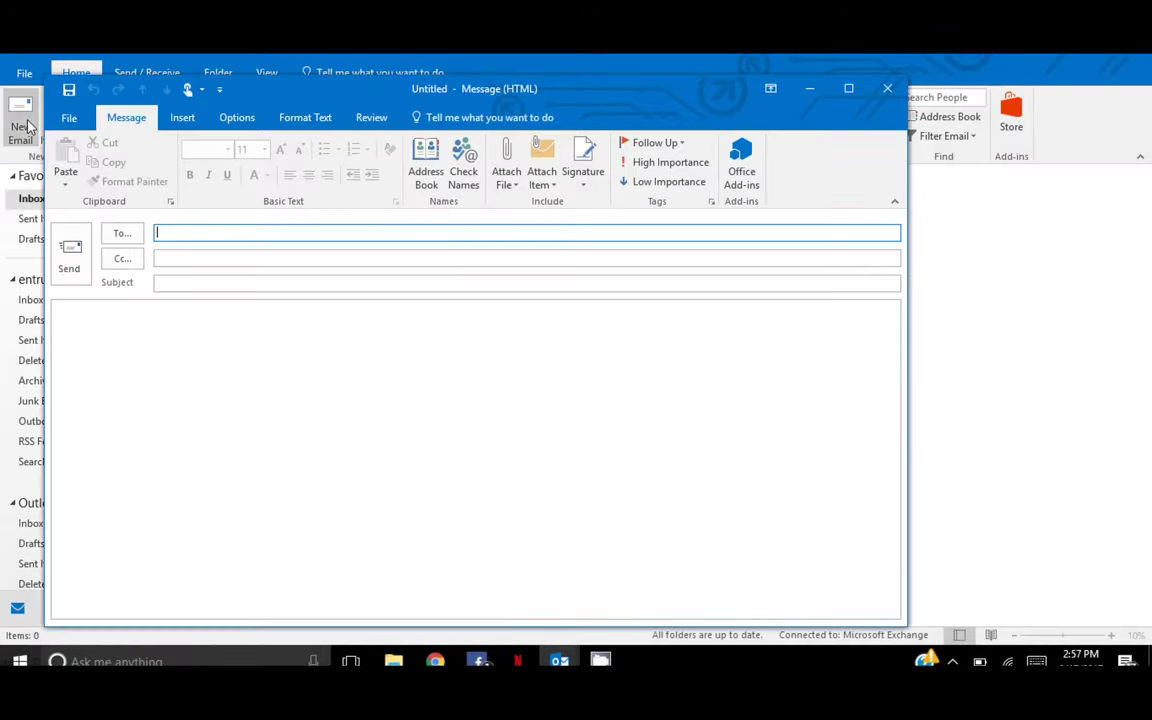
{"action": "left_click", "coordinate": [240, 118]}
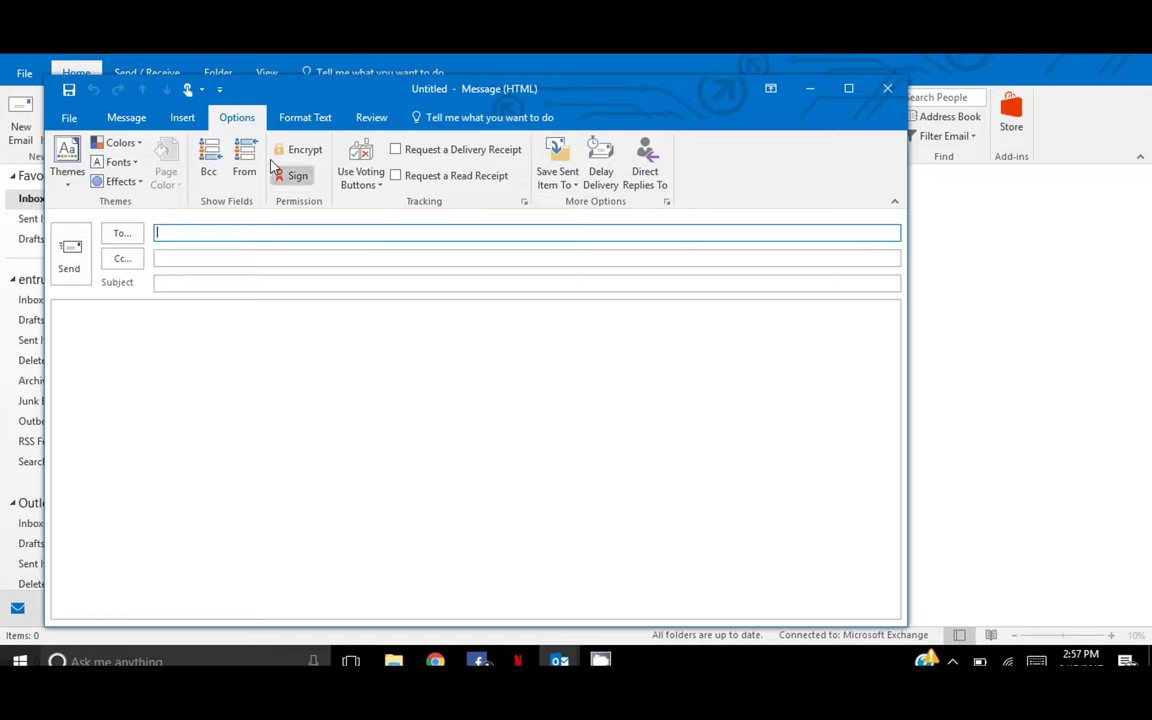
{"action": "left_click", "coordinate": [286, 176]}
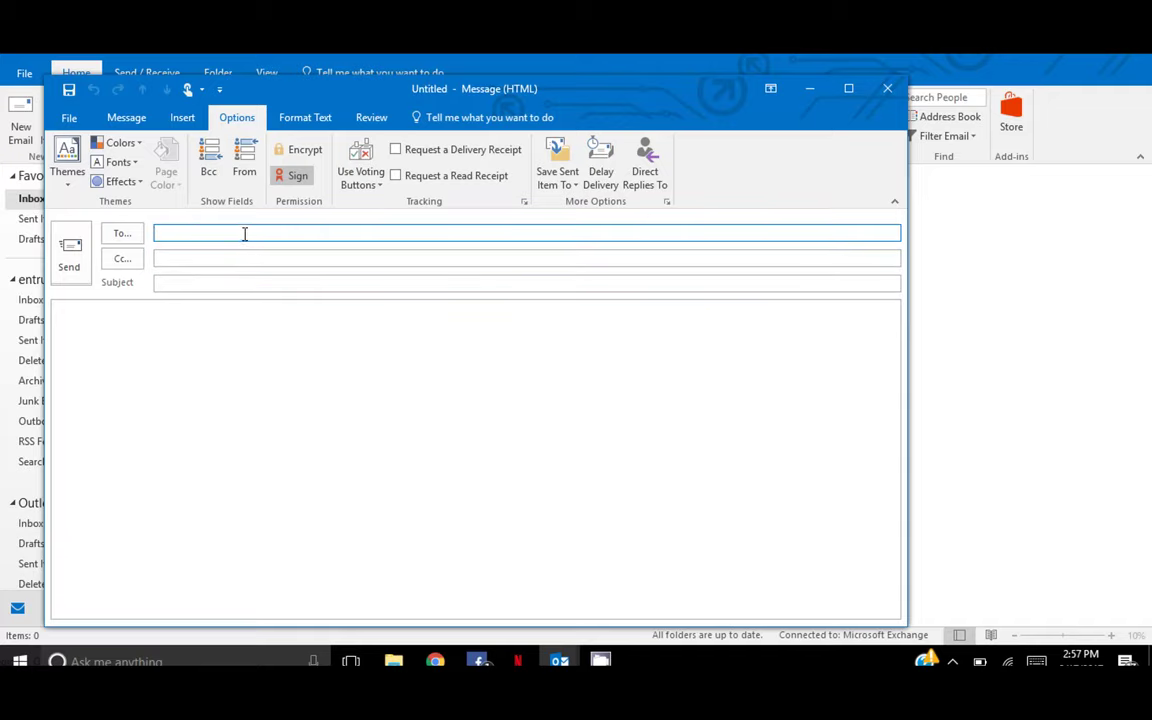
Step: Paste the recipient's address, add subject 'Send me a digitally signed email back' and body 'So we can exchanged encrypt'
{"action": "type", "text": "TheirEmail@...com"}
{"action": "left_click", "coordinate": [244, 288]}
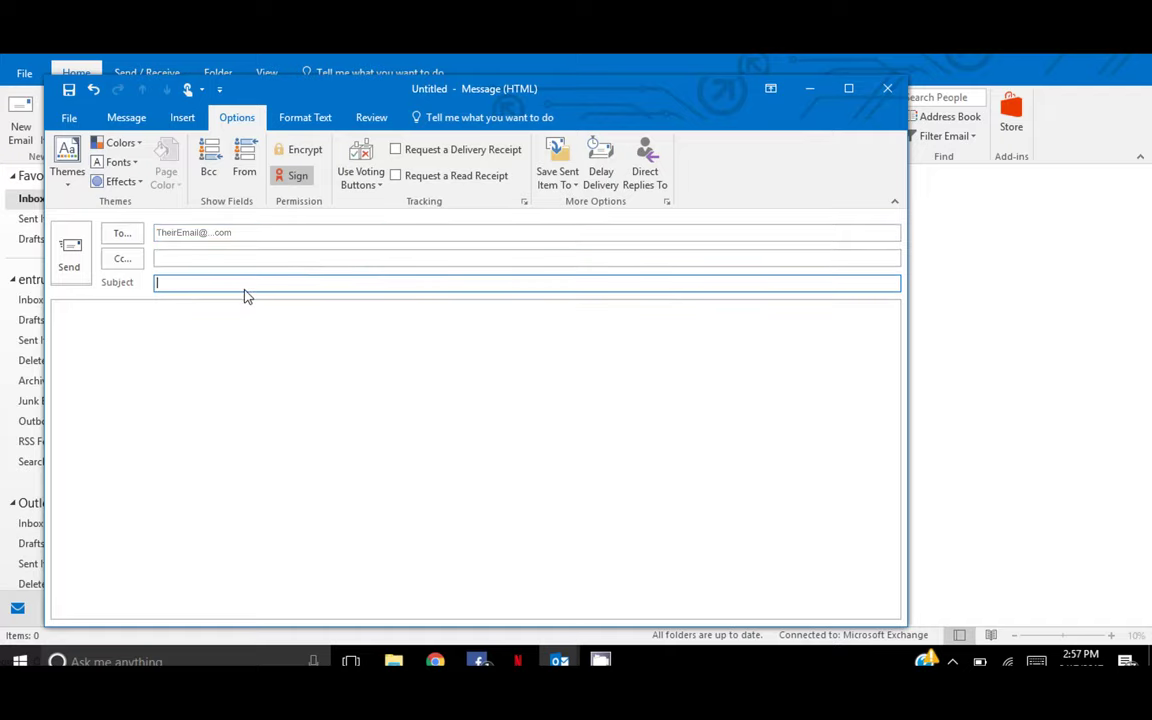
{"action": "type", "text": "Send me a digitally signed email back"}
{"action": "key", "text": "Tab"}
{"action": "type", "text": "So we can"}
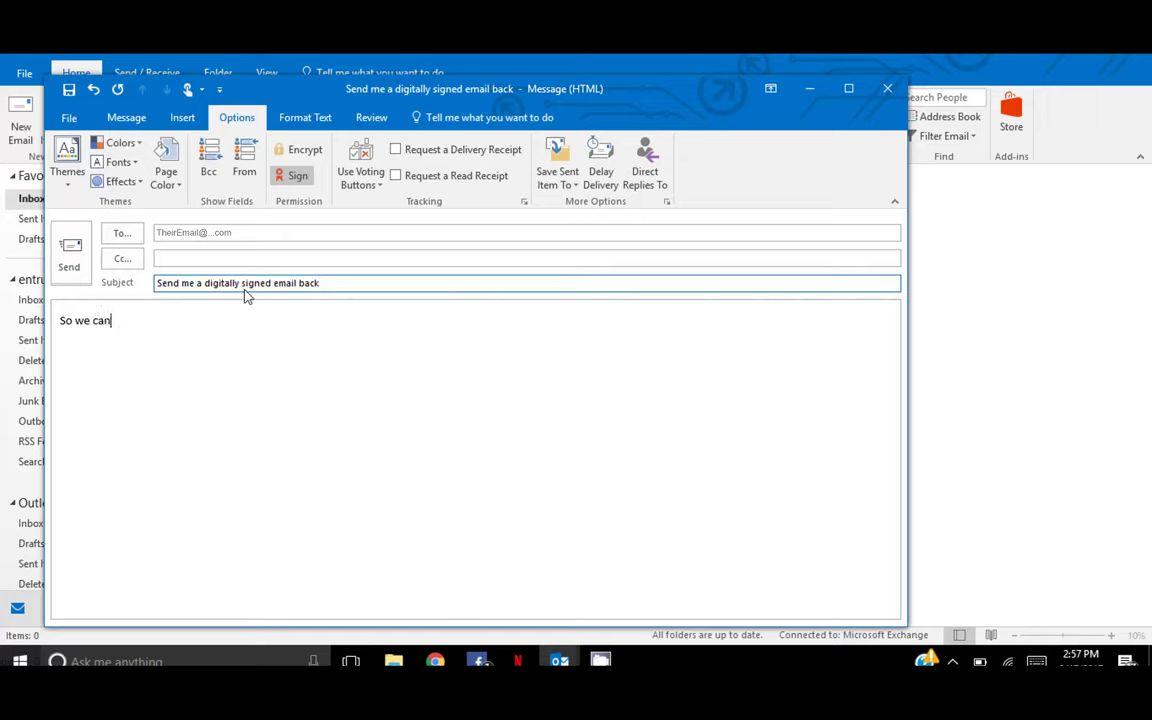
{"action": "type", "text": " exchanged encrypt"}
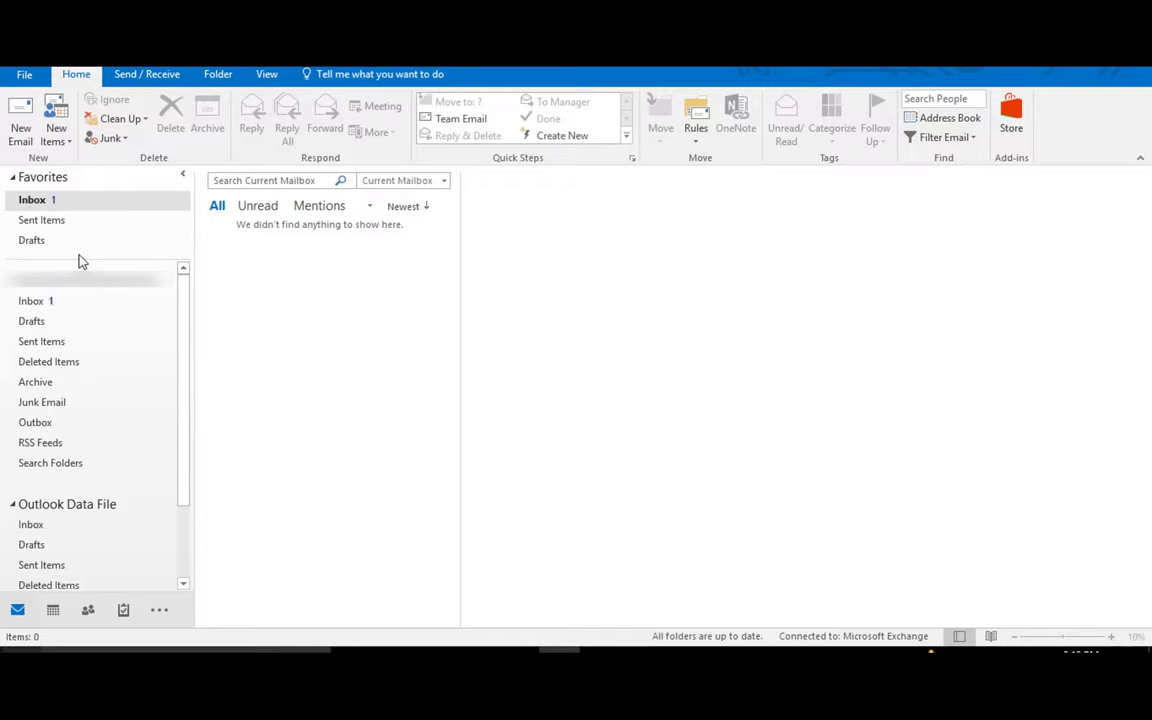
Step: Open the 'RE: Send me a digitally signed email back' reply from the mailbox Inbox
{"action": "right_click", "coordinate": [78, 206]}
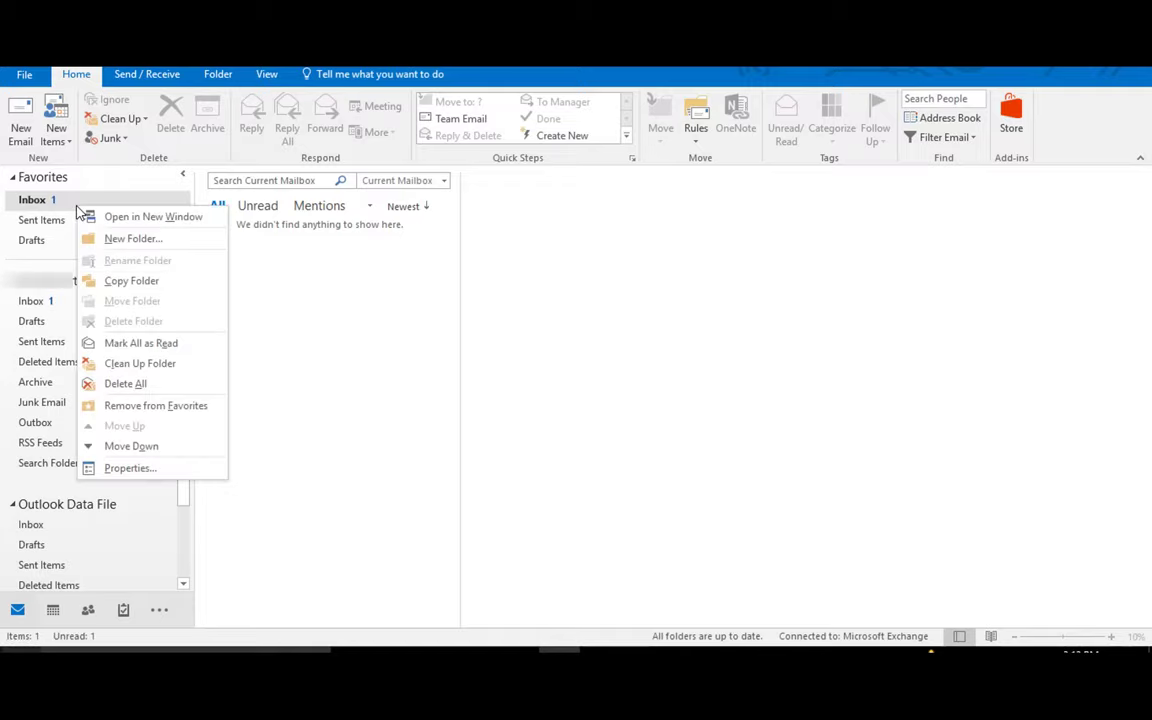
{"action": "left_click", "coordinate": [78, 208]}
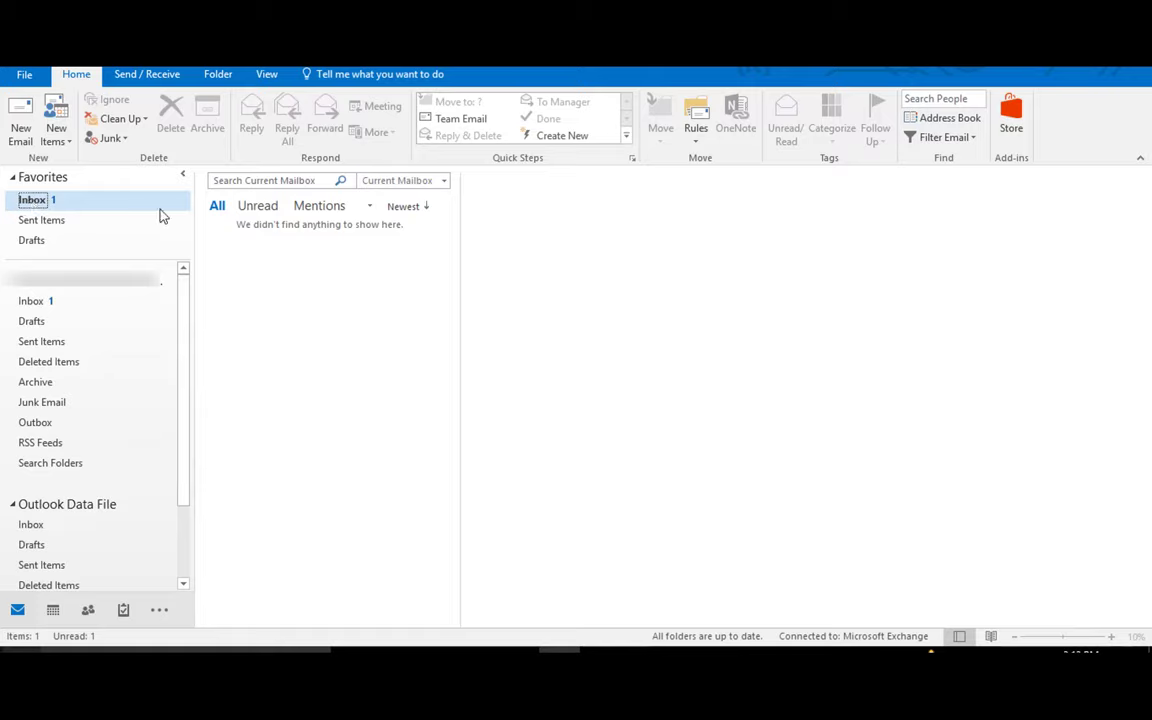
{"action": "left_click", "coordinate": [58, 306]}
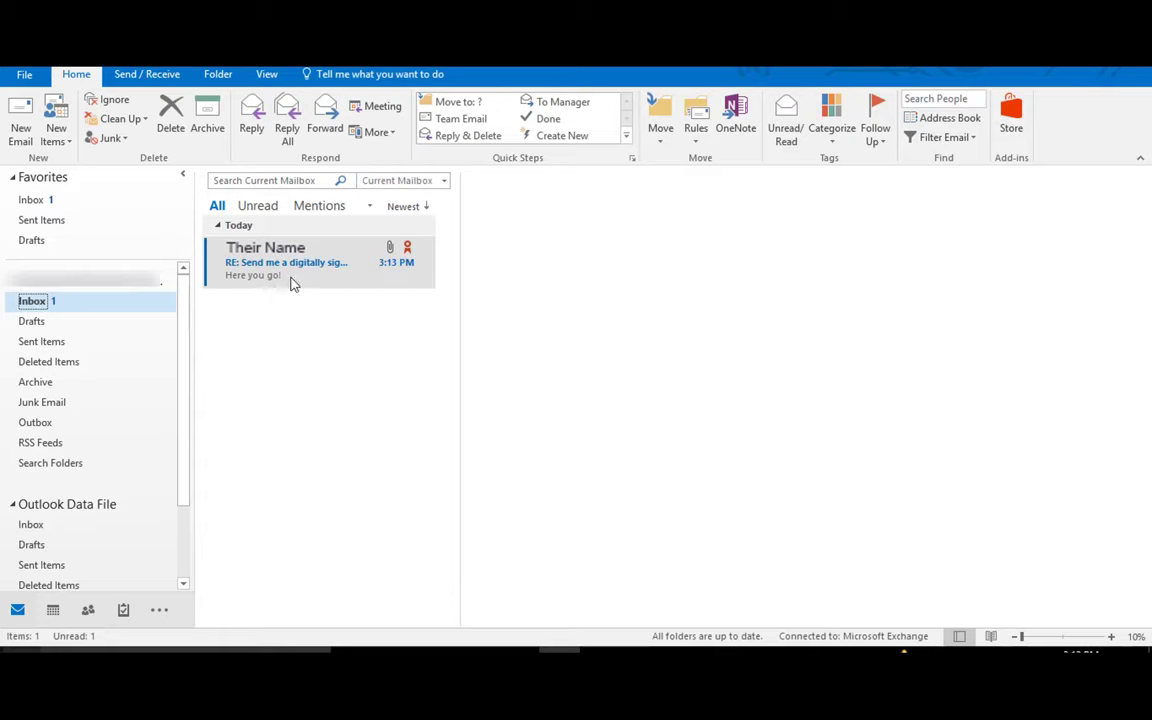
{"action": "double_click", "coordinate": [291, 282]}
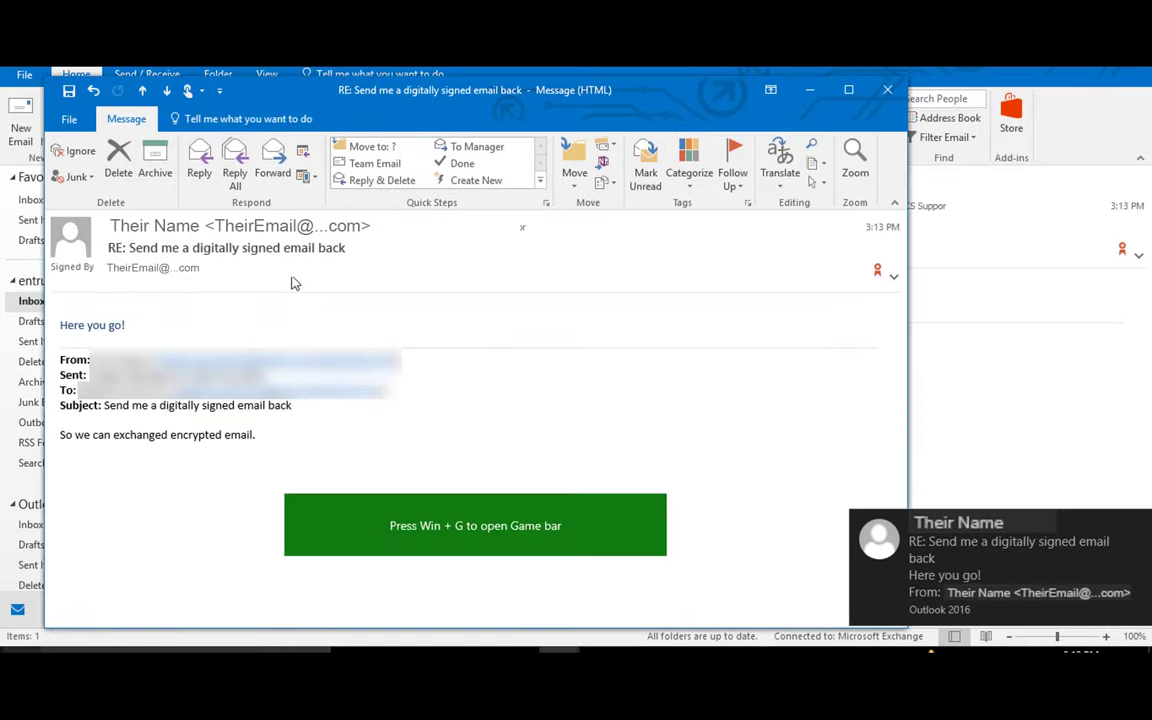
{"action": "left_click", "coordinate": [878, 271]}
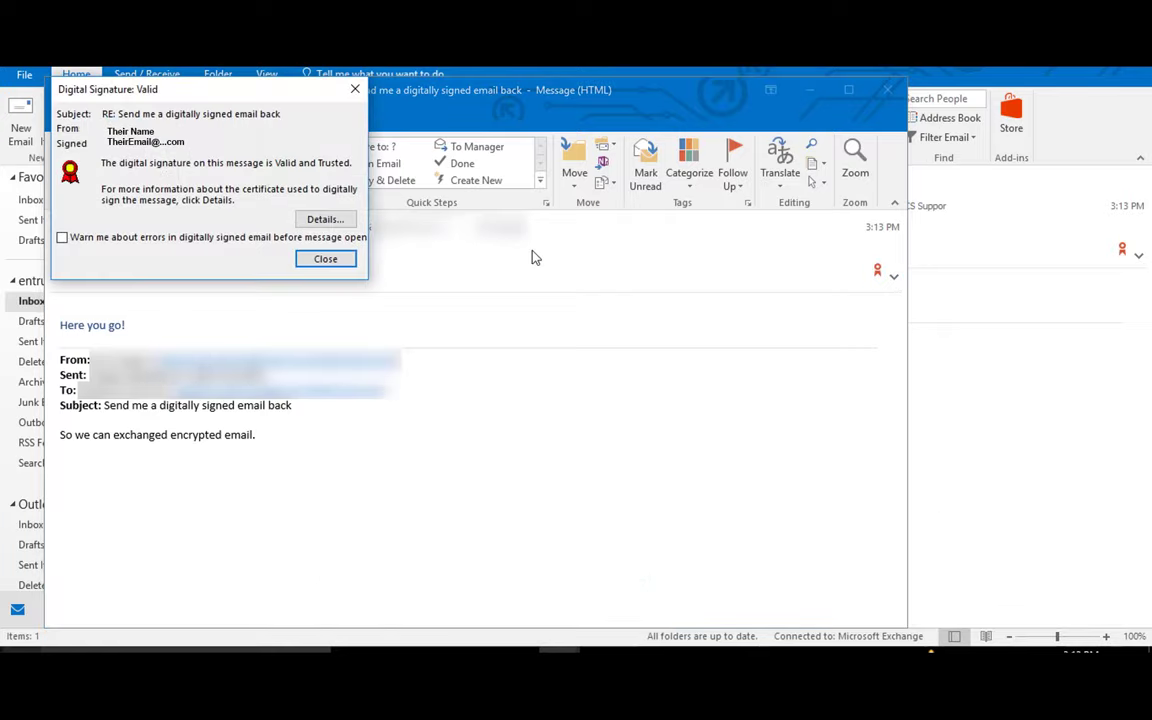
{"action": "left_click", "coordinate": [330, 220]}
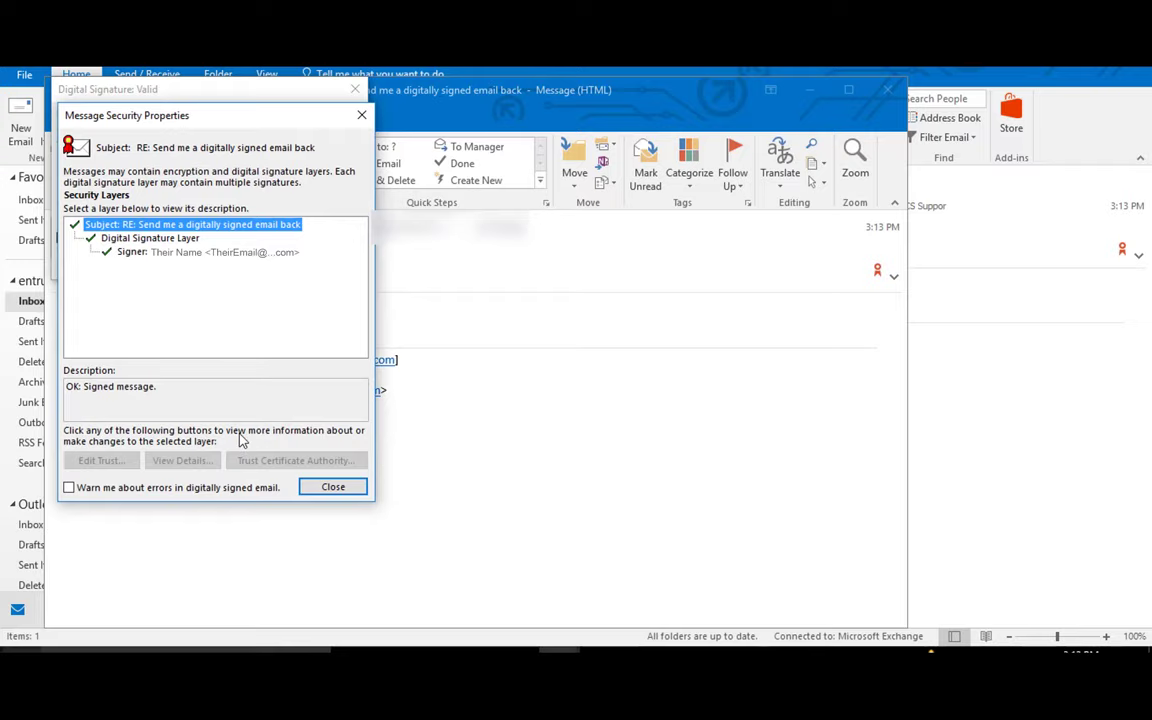
{"action": "left_click", "coordinate": [328, 489]}
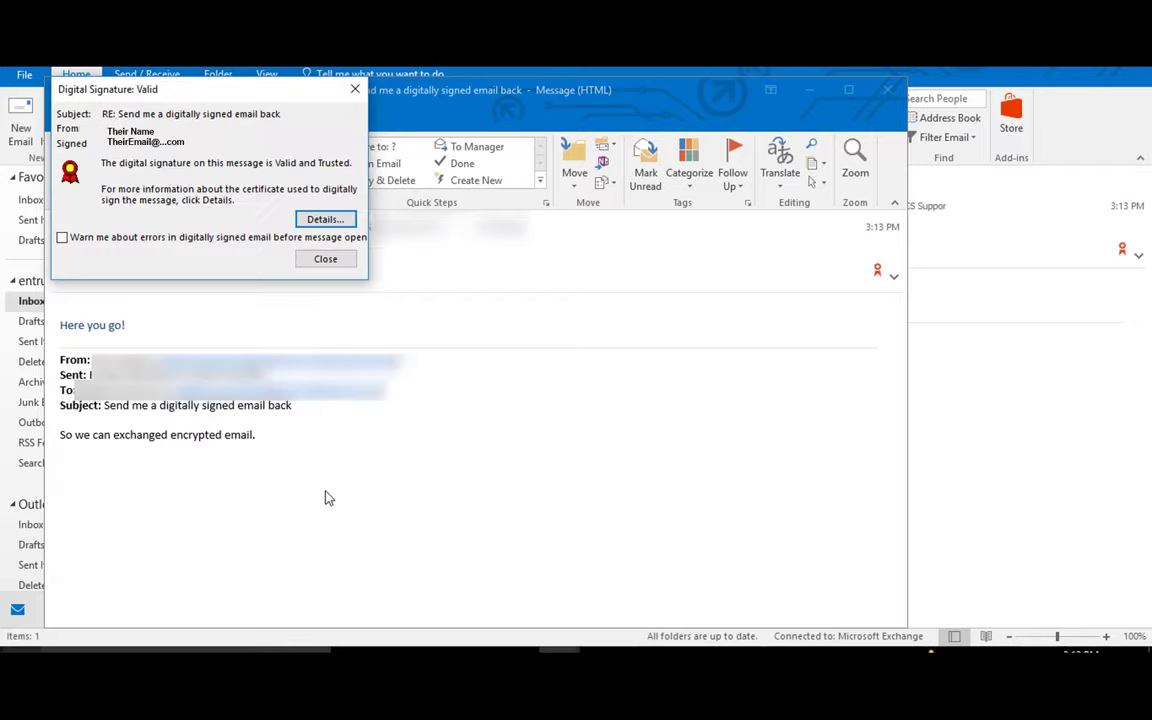
{"action": "left_click", "coordinate": [332, 259]}
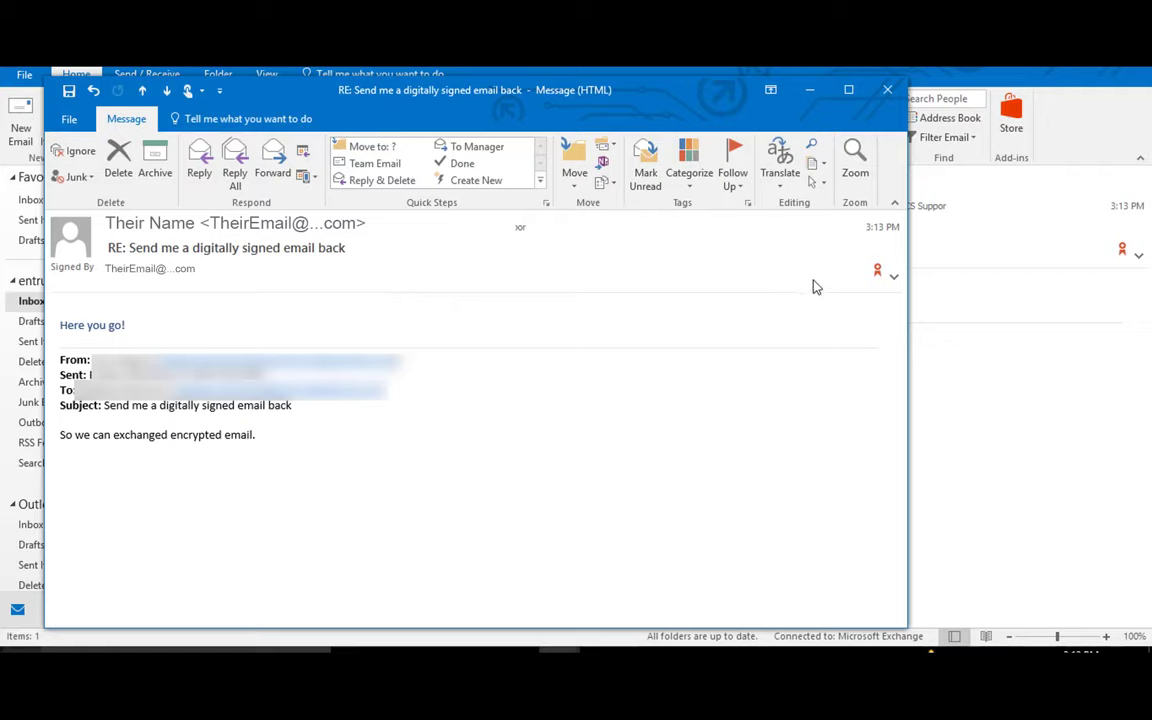
Step: Save the signed reply's sender as a new Outlook contact from the expanded message header
{"action": "left_click", "coordinate": [896, 277]}
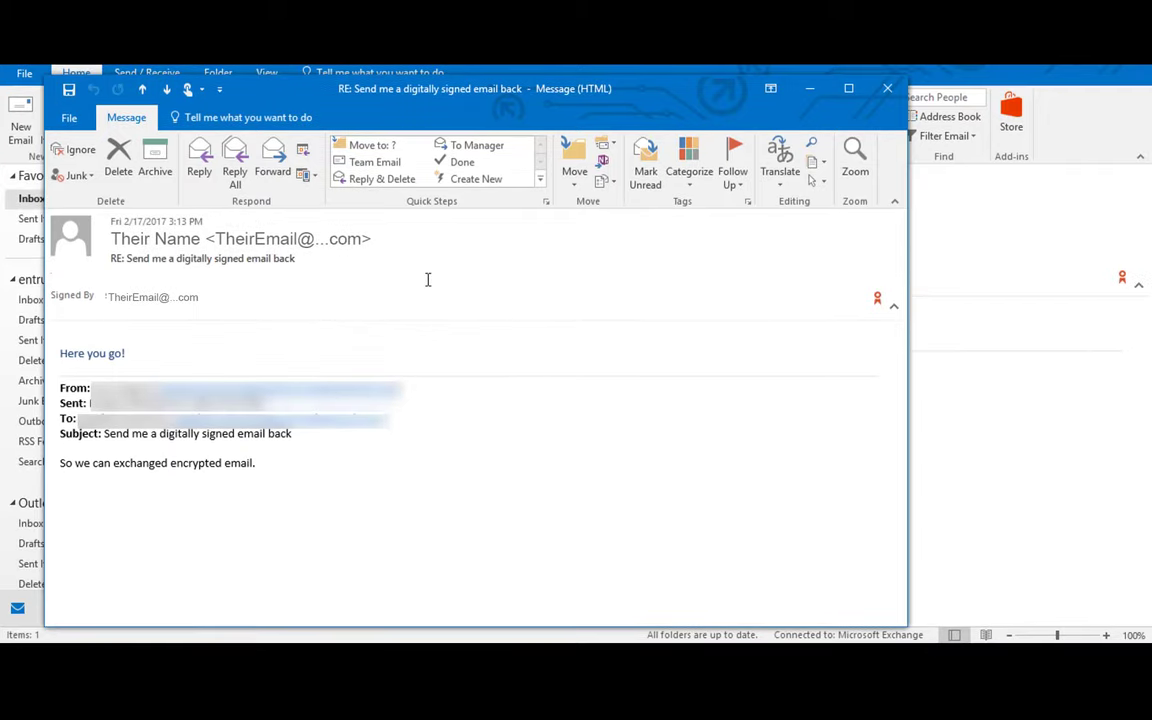
{"action": "right_click", "coordinate": [86, 242]}
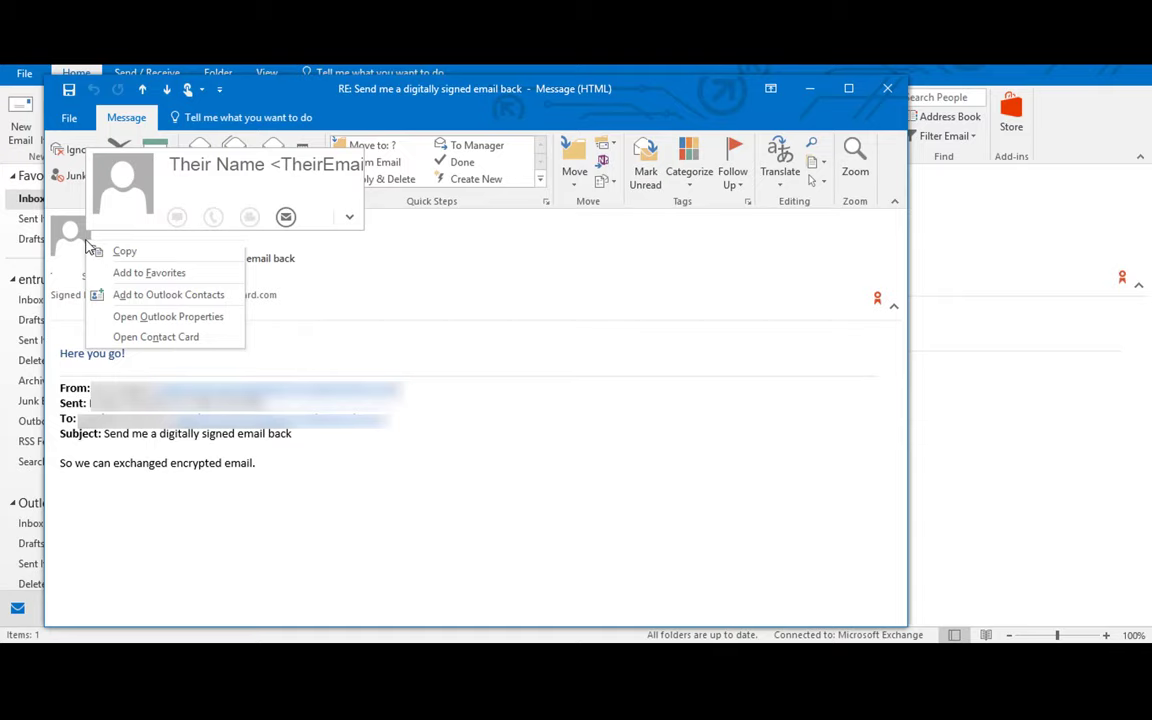
{"action": "left_click", "coordinate": [212, 296]}
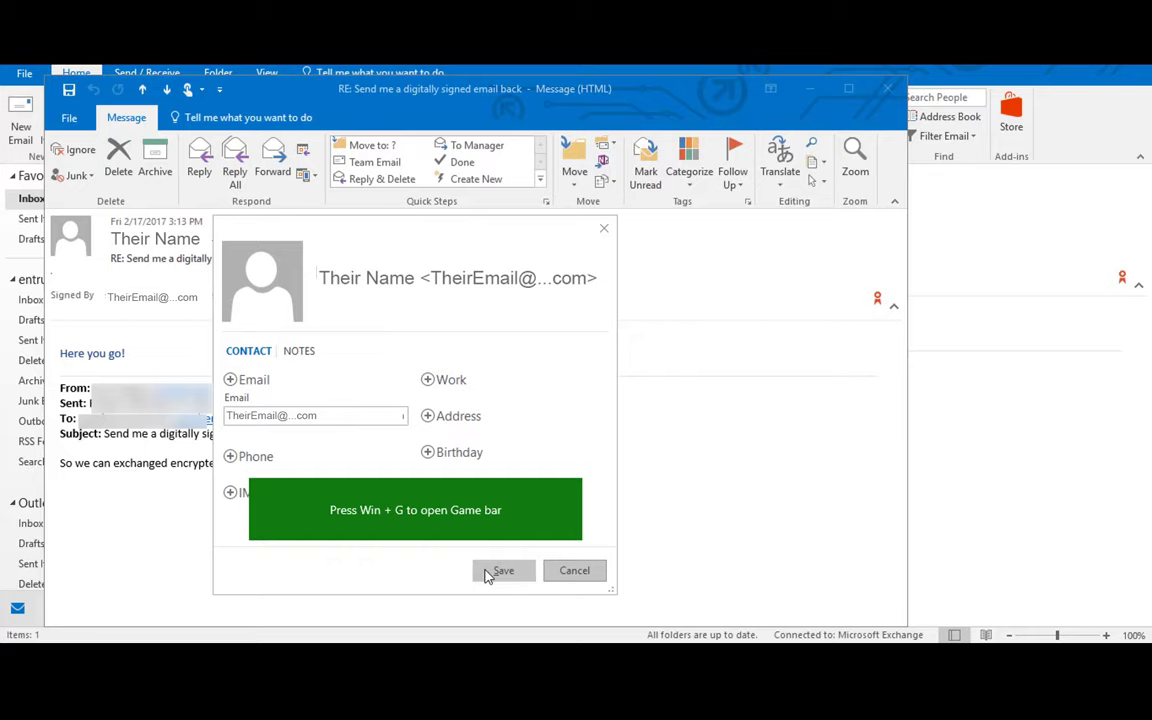
{"action": "left_click", "coordinate": [490, 575]}
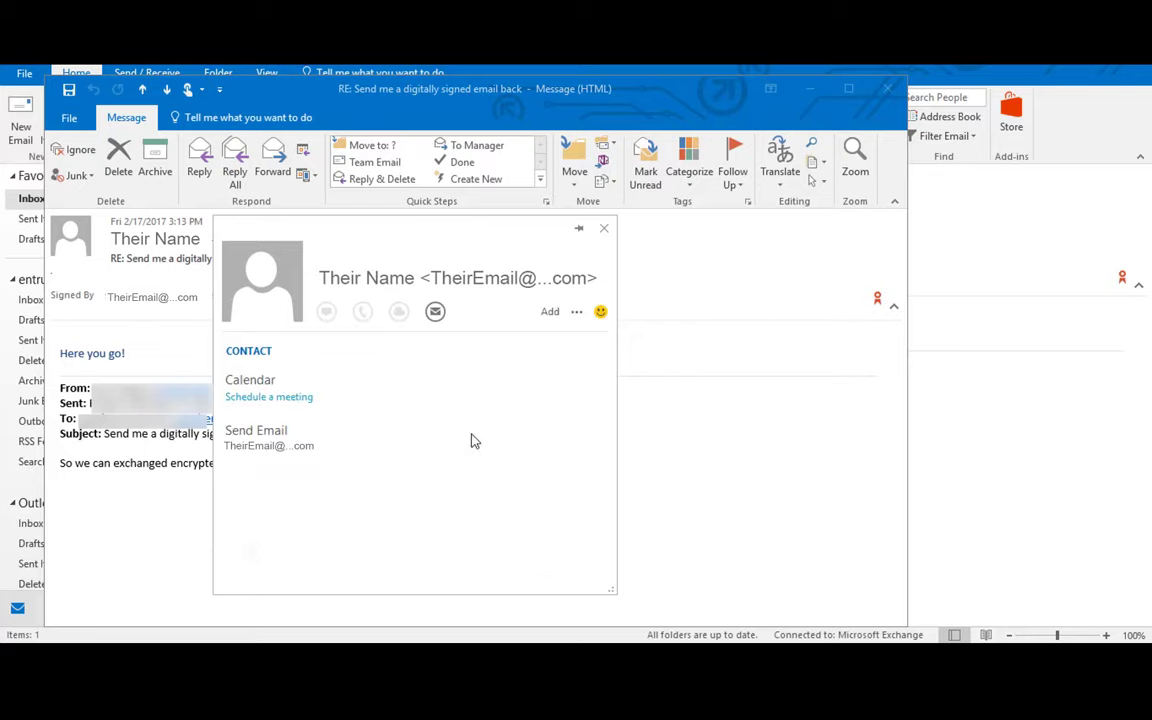
{"action": "left_click", "coordinate": [605, 228]}
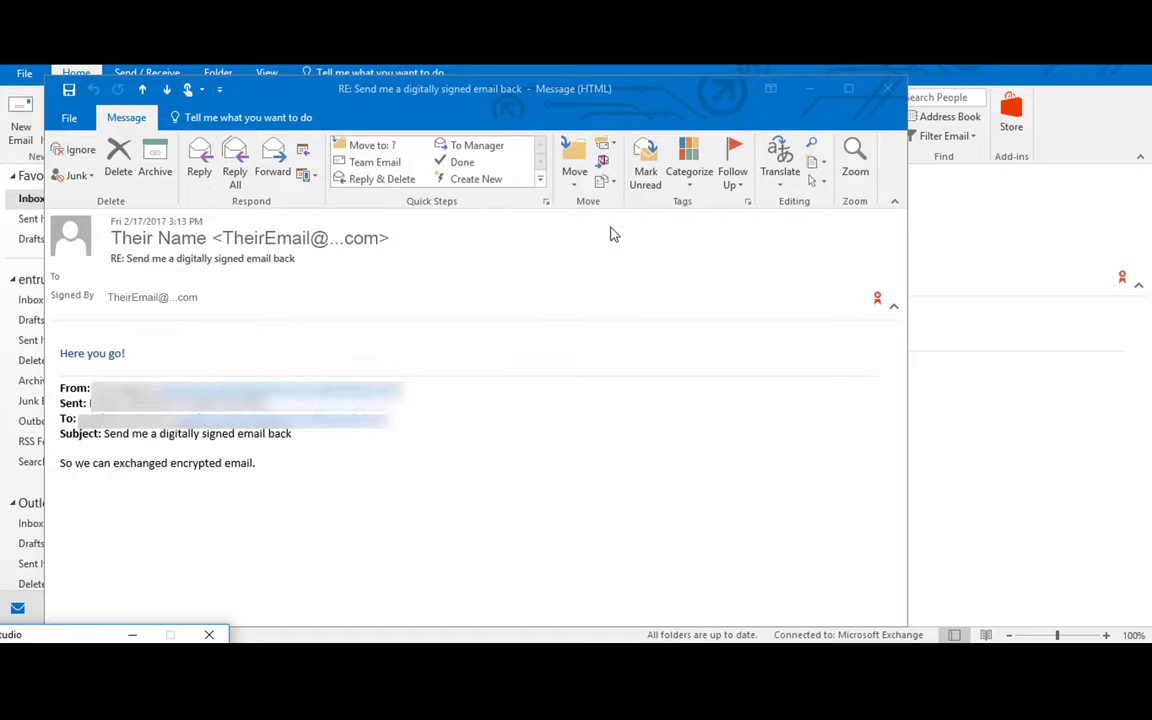